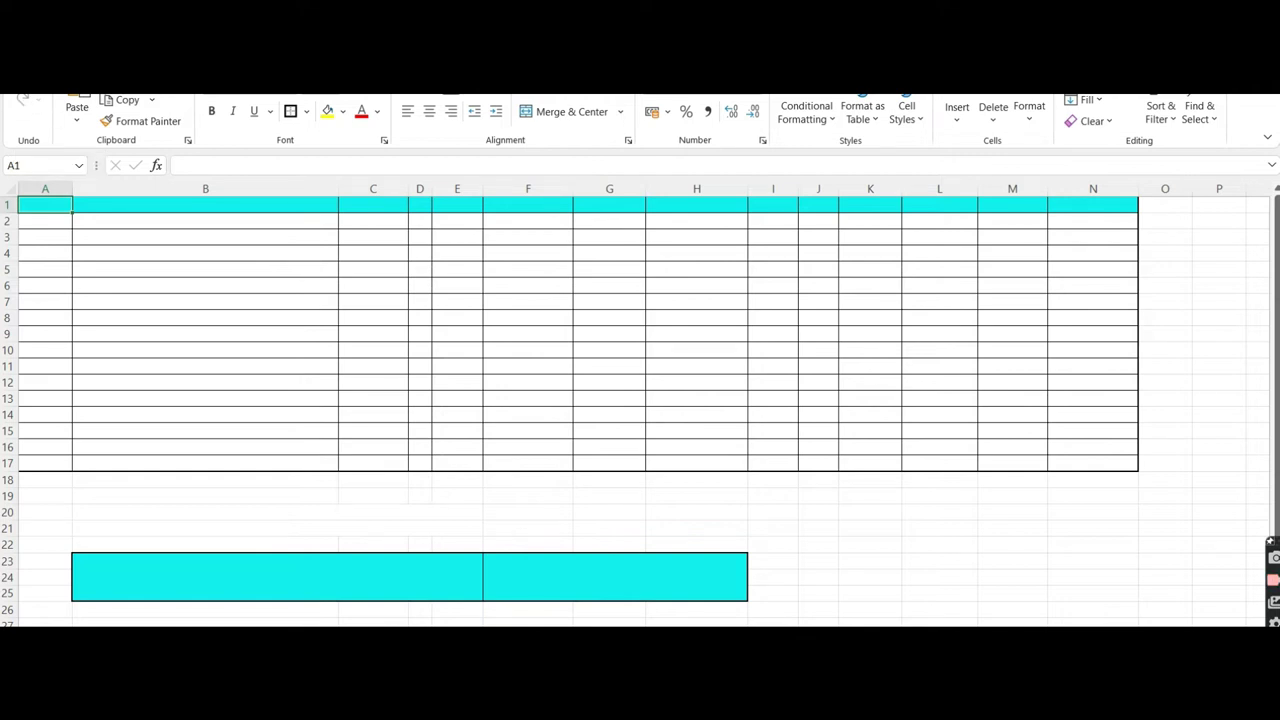
# Enter the headers Sr.No., Share, Start Day, Qty and Buy Price in cells A1 to E1
pyautogui.write('Sr.No.')
pyautogui.press('Tab')
pyautogui.write('Share')
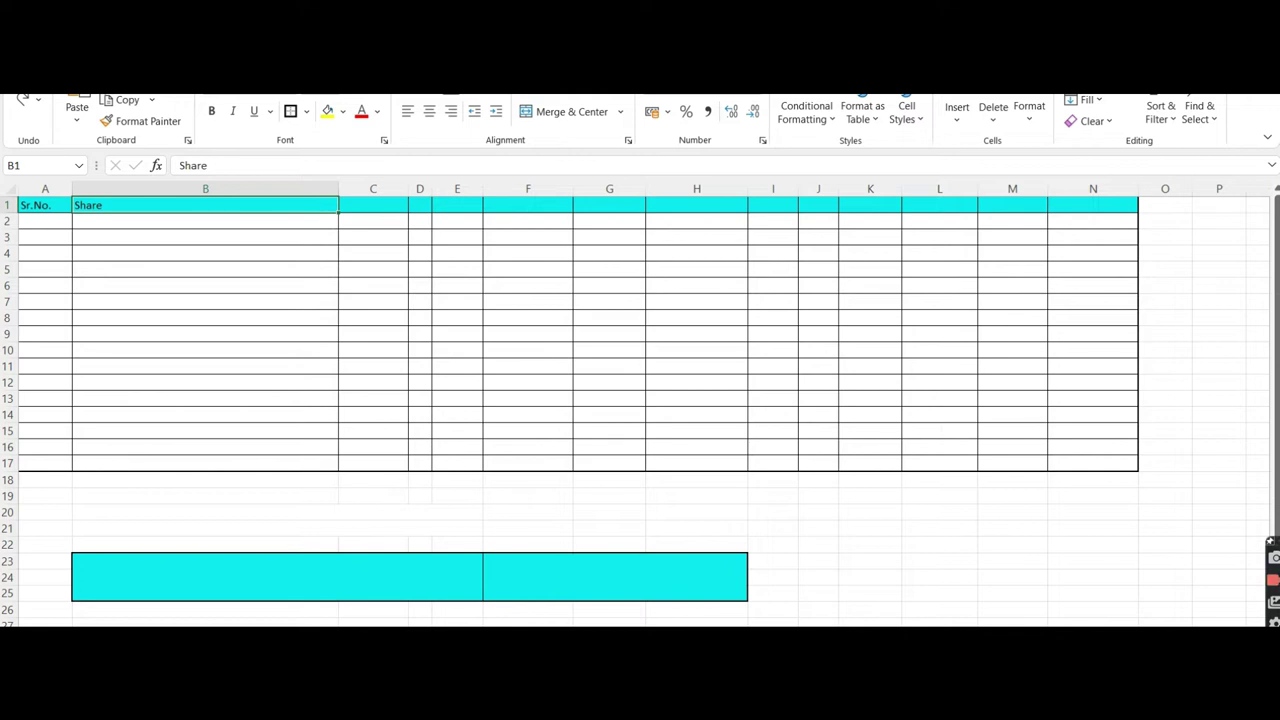
pyautogui.press('Tab')
pyautogui.write('Start Day')
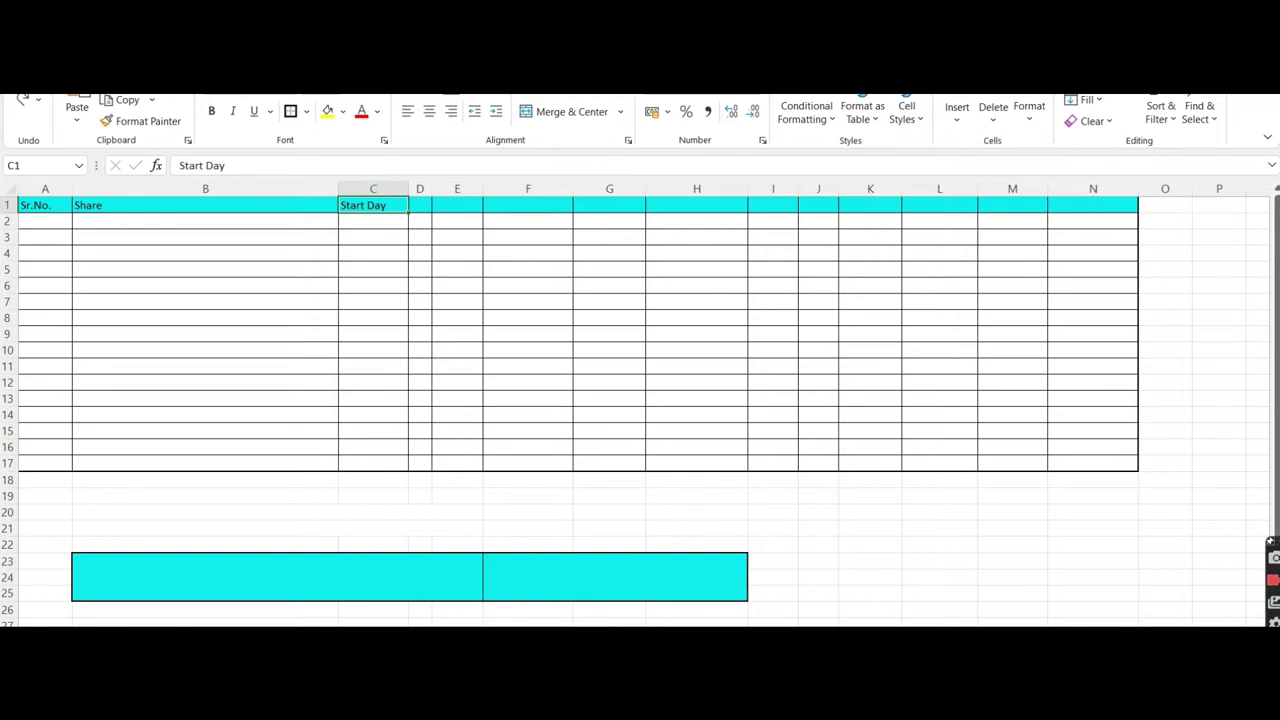
pyautogui.click(420, 205)
pyautogui.write('Qty')
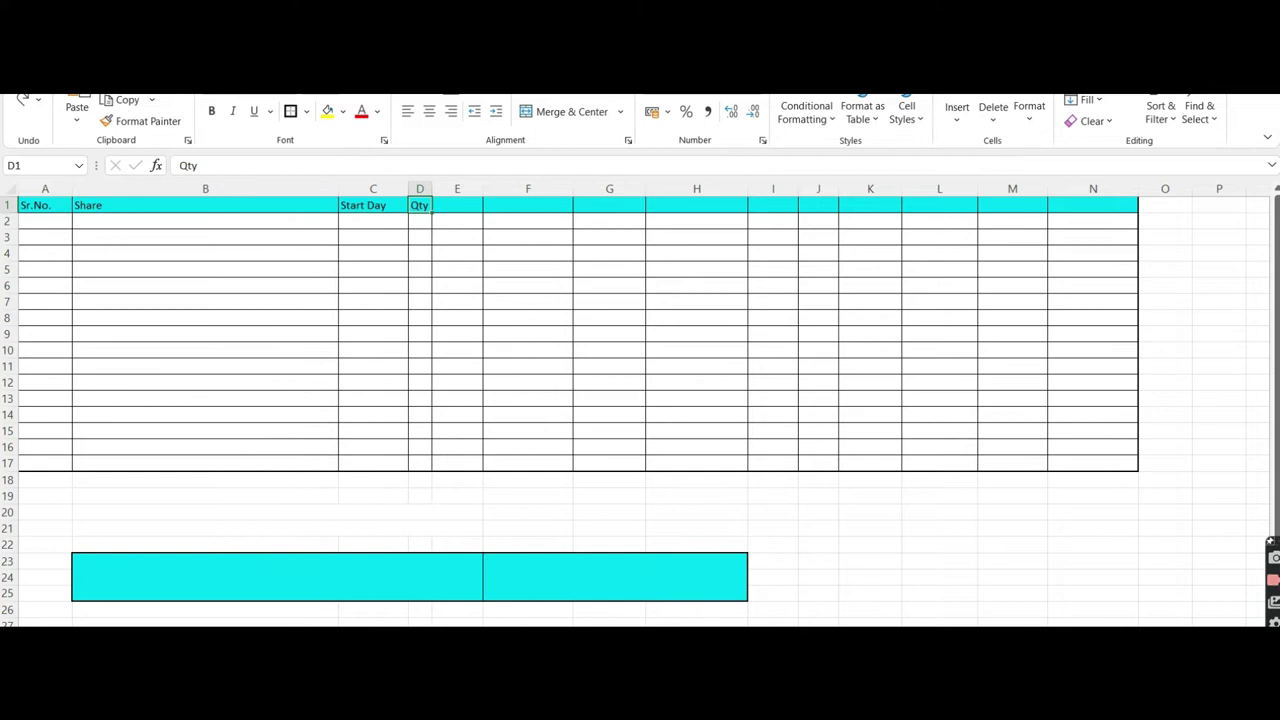
pyautogui.click(457, 205)
pyautogui.write('Buy Price')
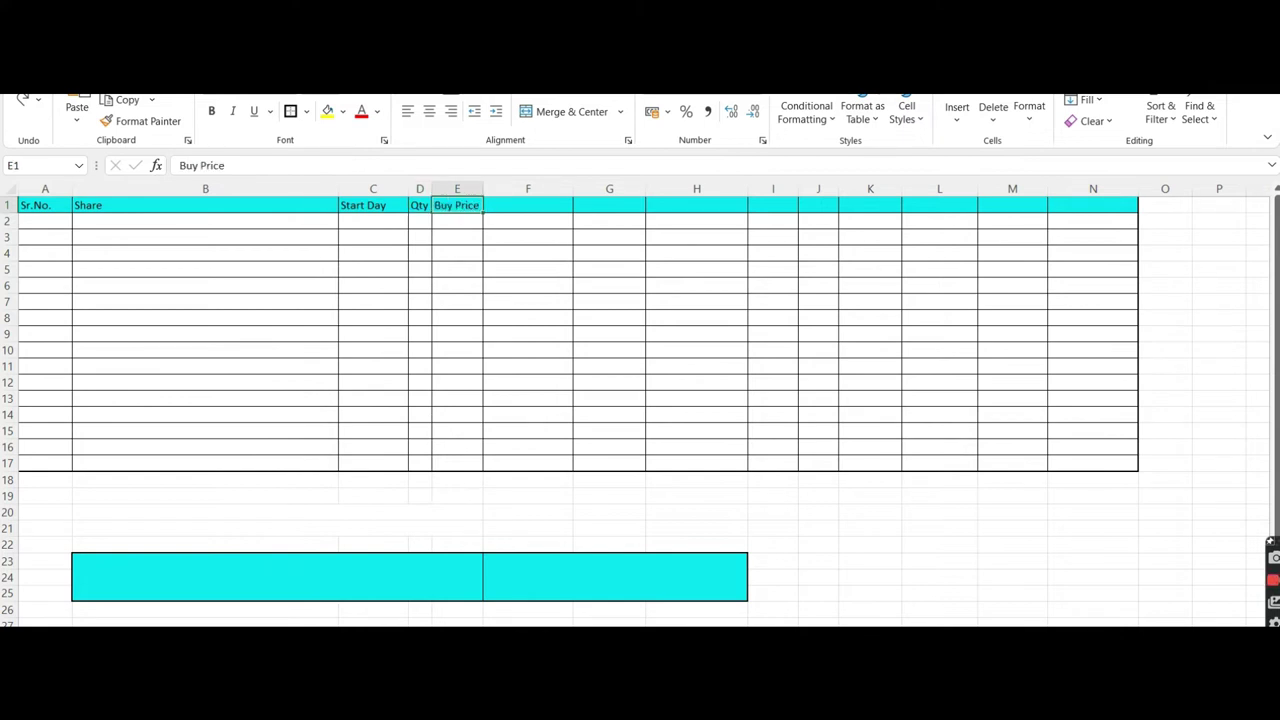
# Add the headers Total Investment, Average Price, Total Current Value, P&L(INR) and % Goal in cells F1 to J1
pyautogui.click(528, 205)
pyautogui.write('Total Investment')
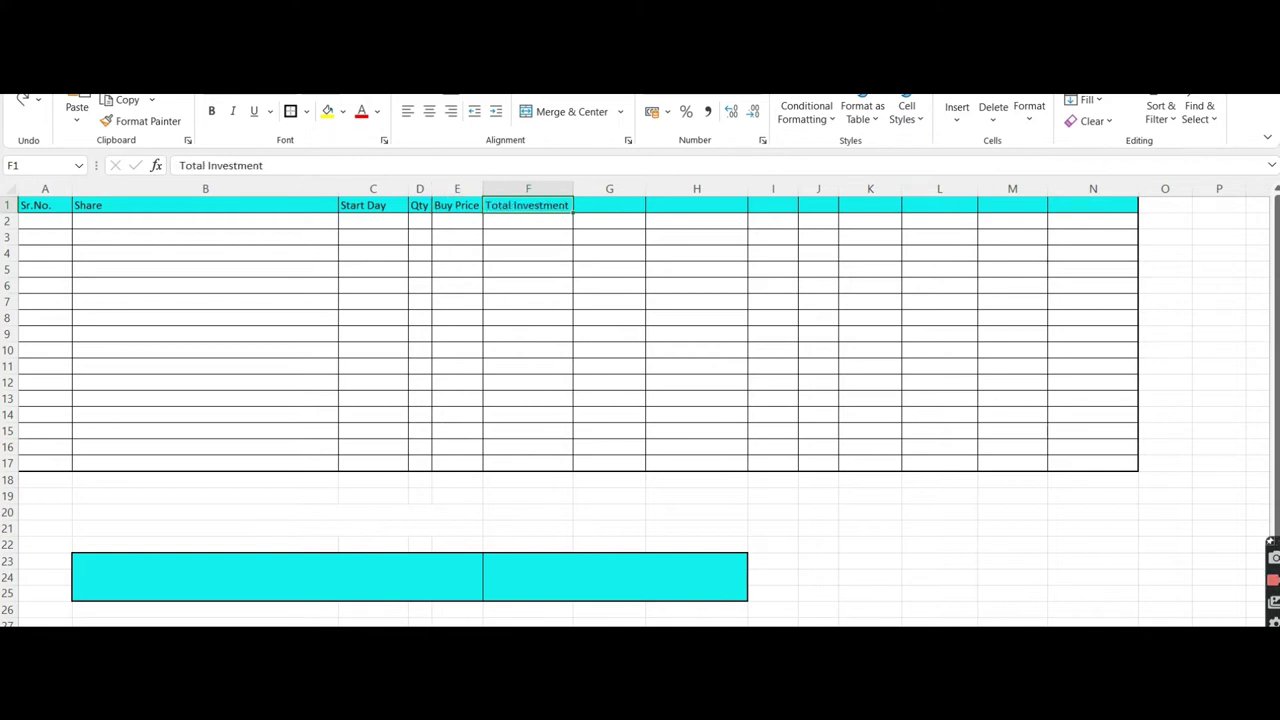
pyautogui.click(609, 205)
pyautogui.write('Average Price')
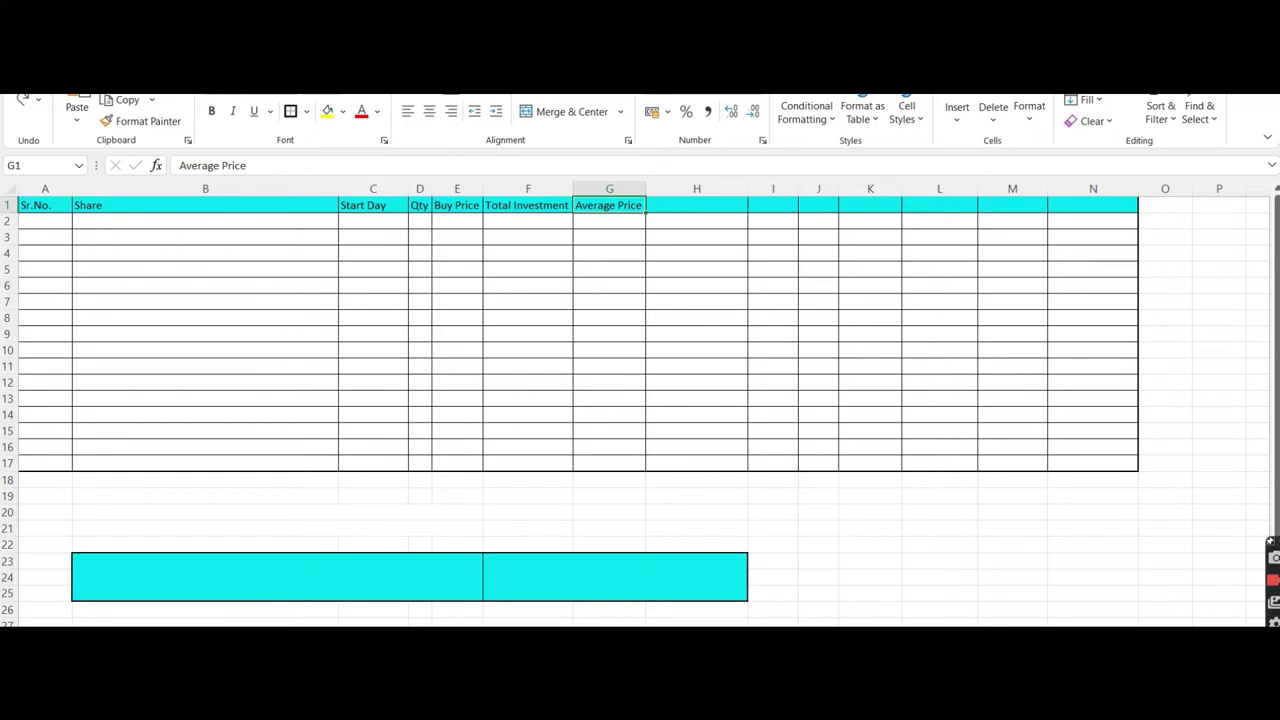
pyautogui.click(697, 205)
pyautogui.write('Total Current Value')
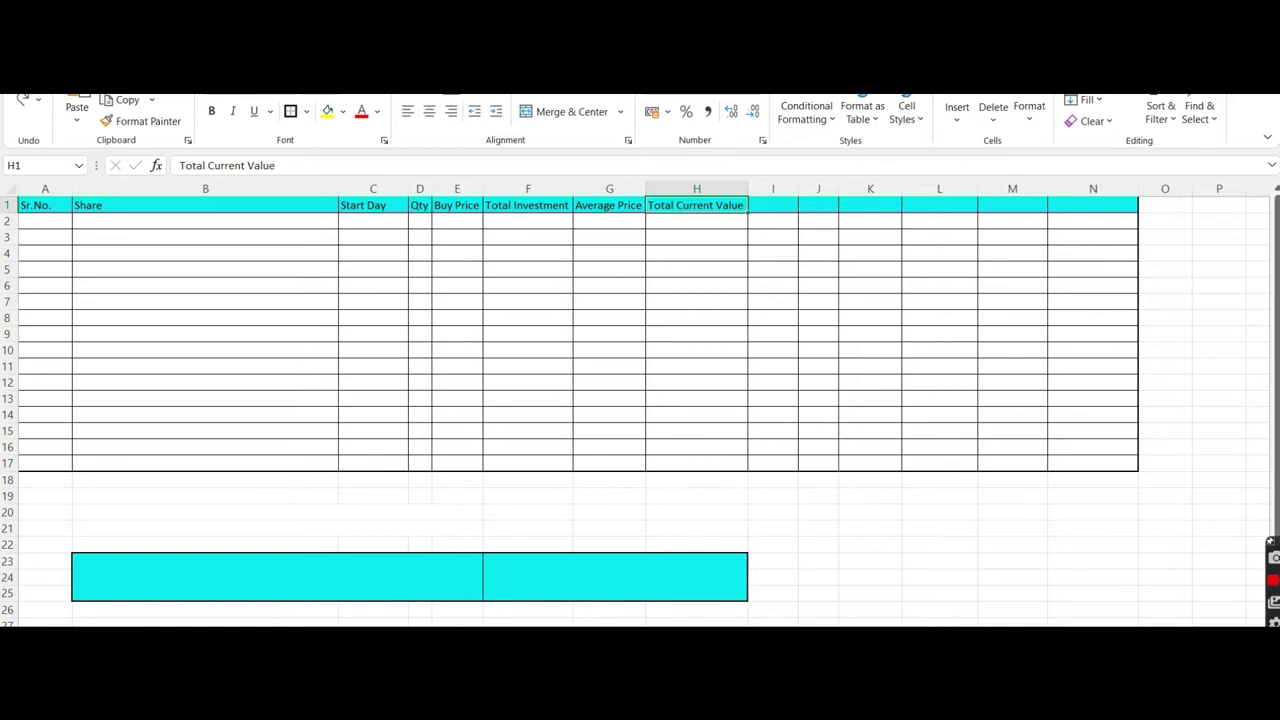
pyautogui.click(772, 205)
pyautogui.write('P&L(INR)')
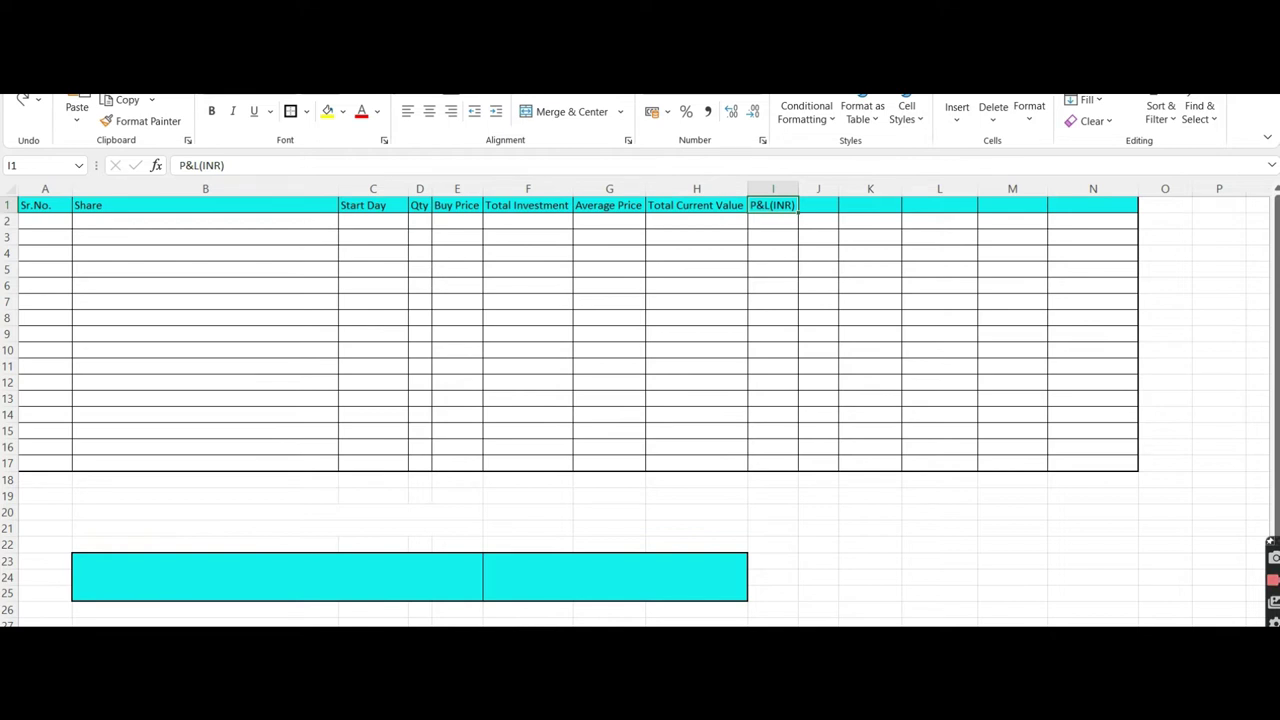
pyautogui.click(818, 205)
pyautogui.write('% Goal')
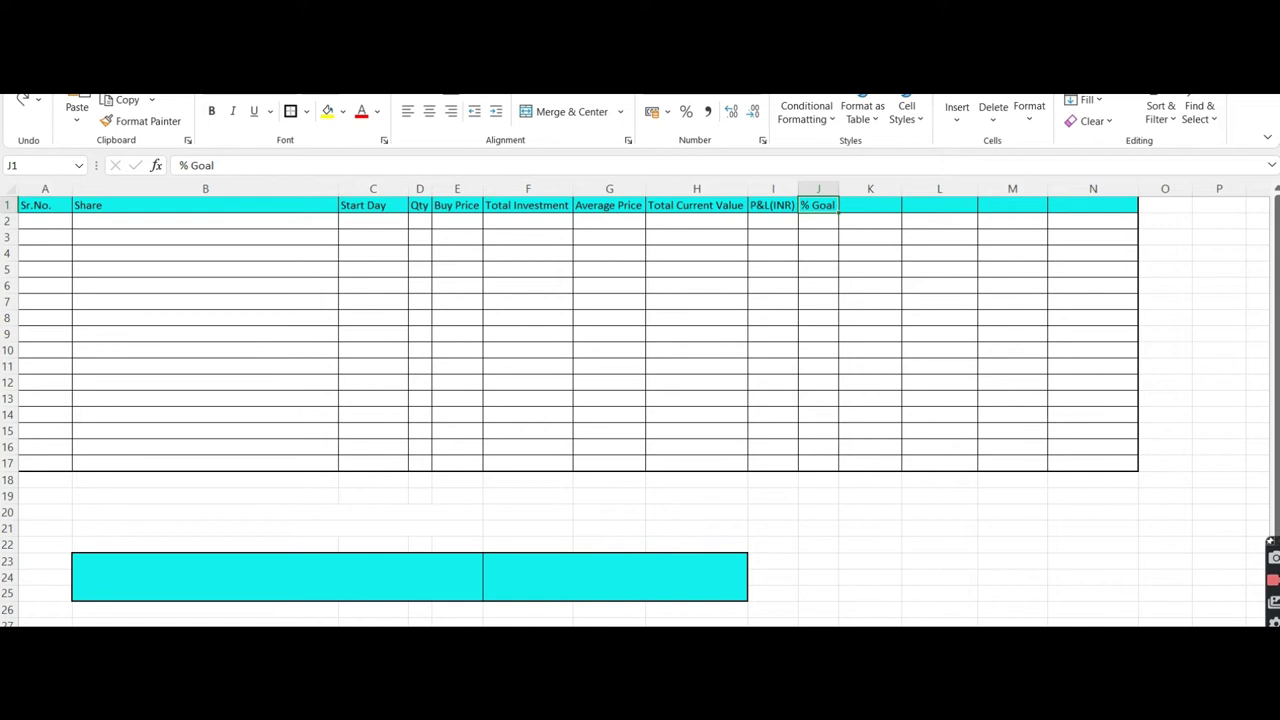
# Complete the header row with Net Change, Goal, Today Date and Total Days Taken in cells K1 to N1
pyautogui.press('Tab')
pyautogui.write('Net Change')
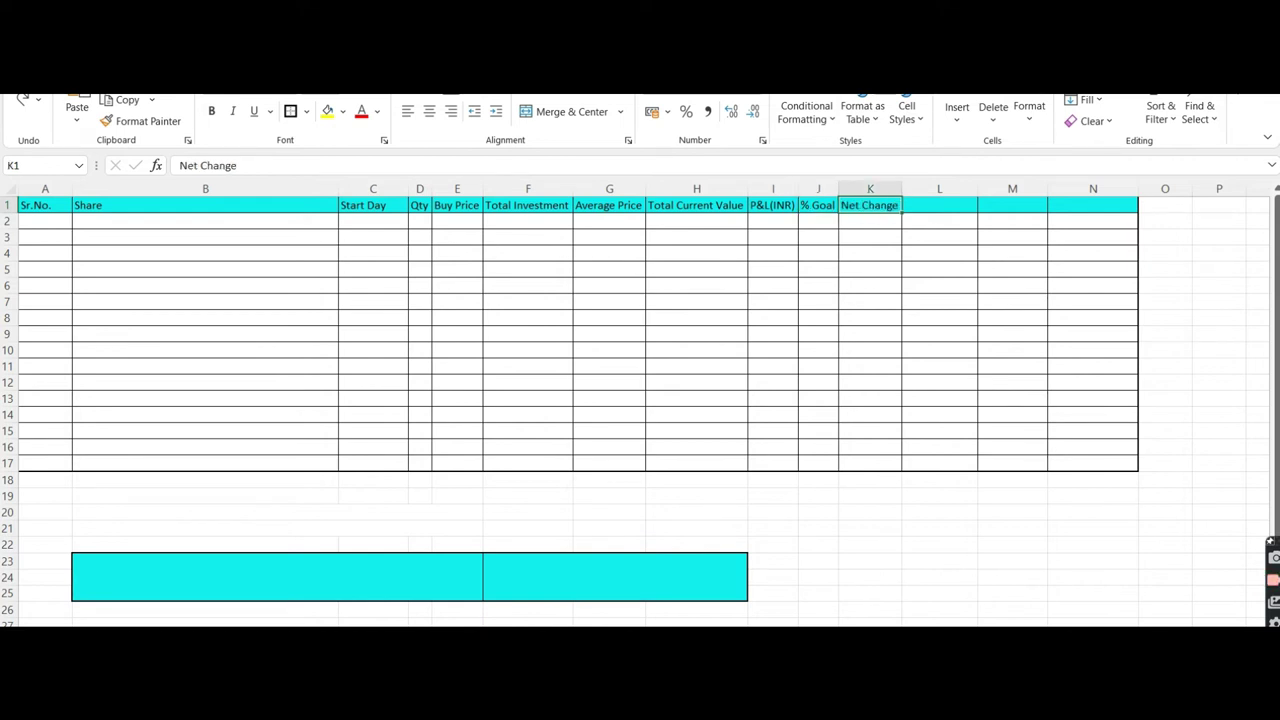
pyautogui.press('Tab')
pyautogui.write('Goal')
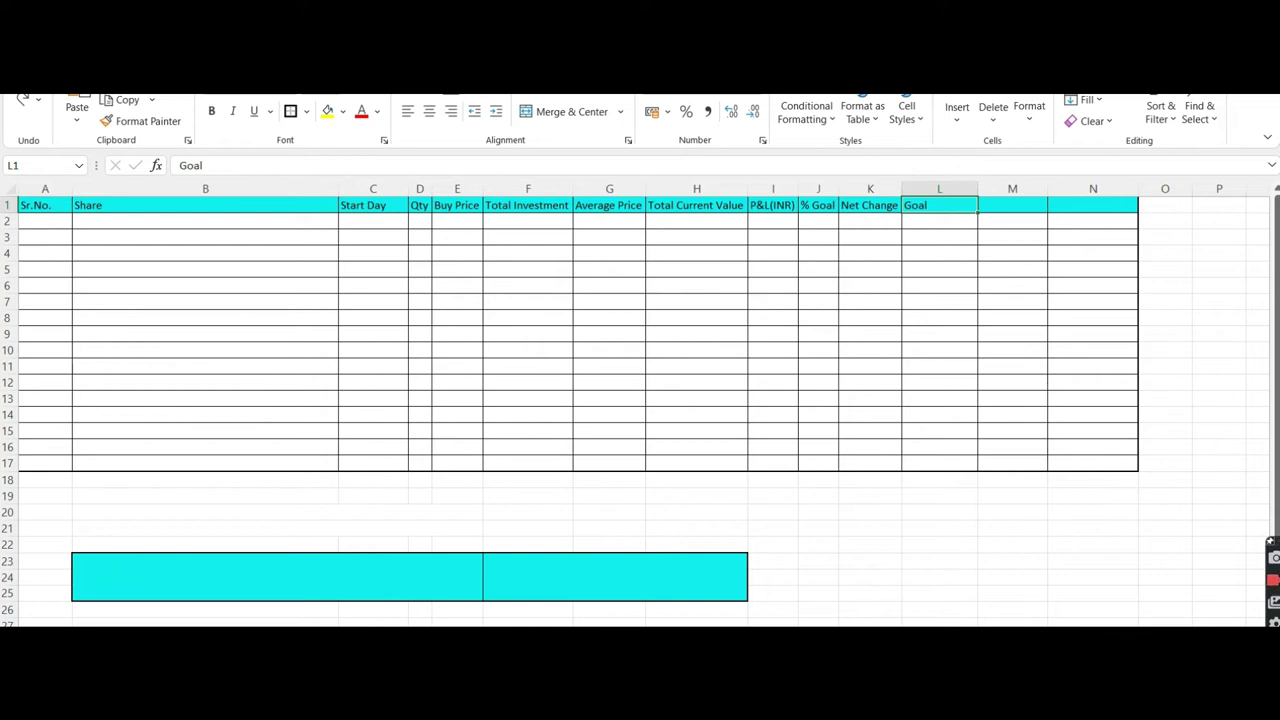
pyautogui.press('Tab')
pyautogui.write('Today Date')
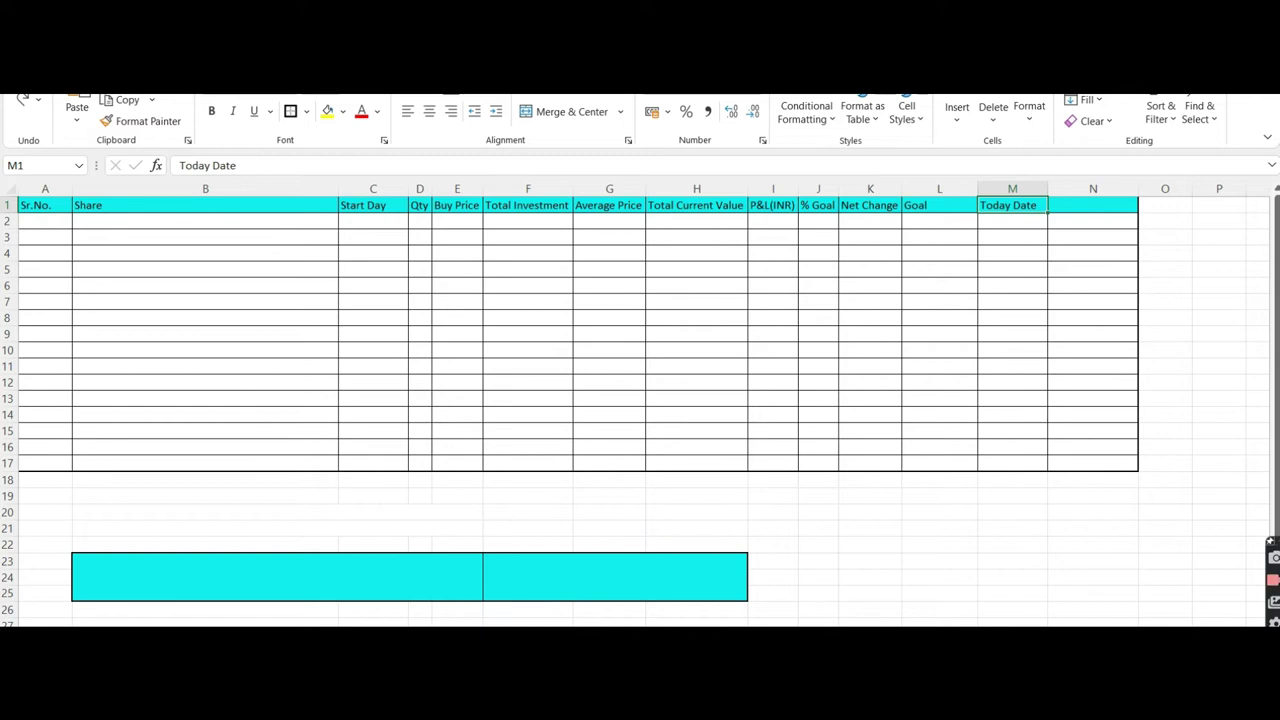
pyautogui.press('Tab')
pyautogui.write('Total Days Taken')
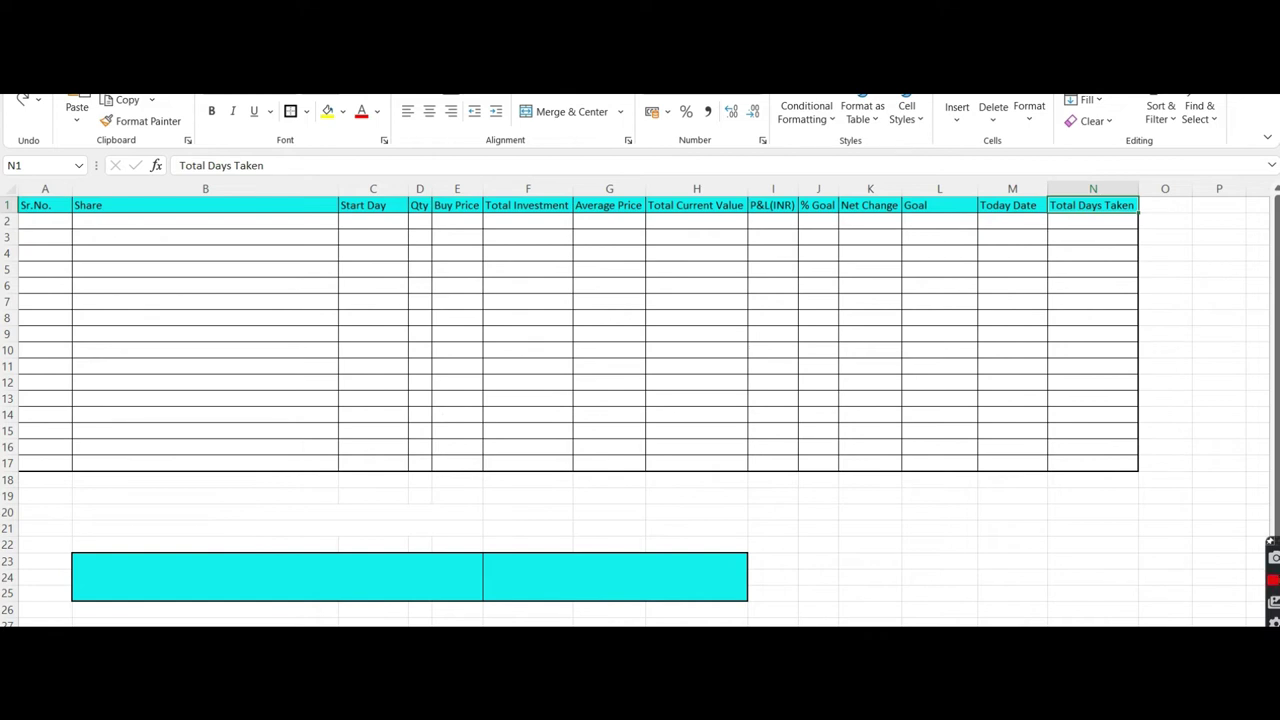
# Start row 2 with serial number 1, Glaxosmithkline Pharmaceuticals Ltd., start day 27 June 2022, quantity 3 and buy price 1510.6
pyautogui.press('Return')
pyautogui.write('1')
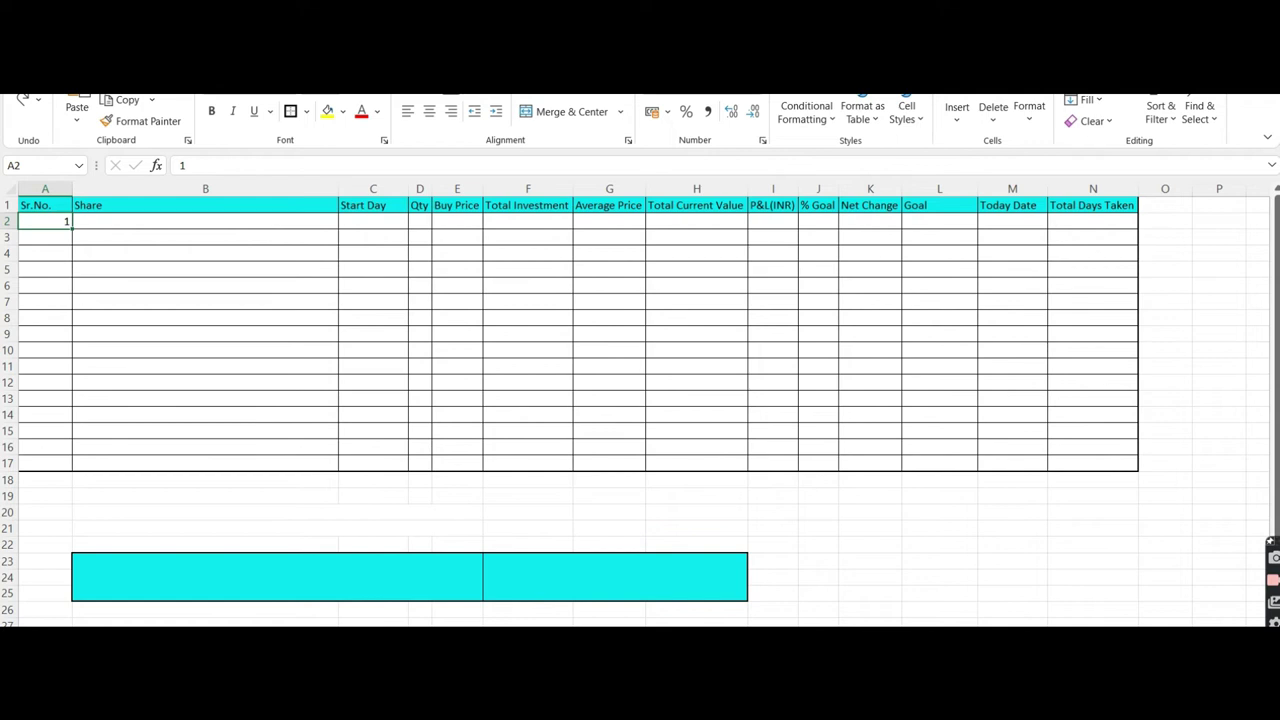
pyautogui.press('Tab')
pyautogui.hotkey('ctrl', 'v')
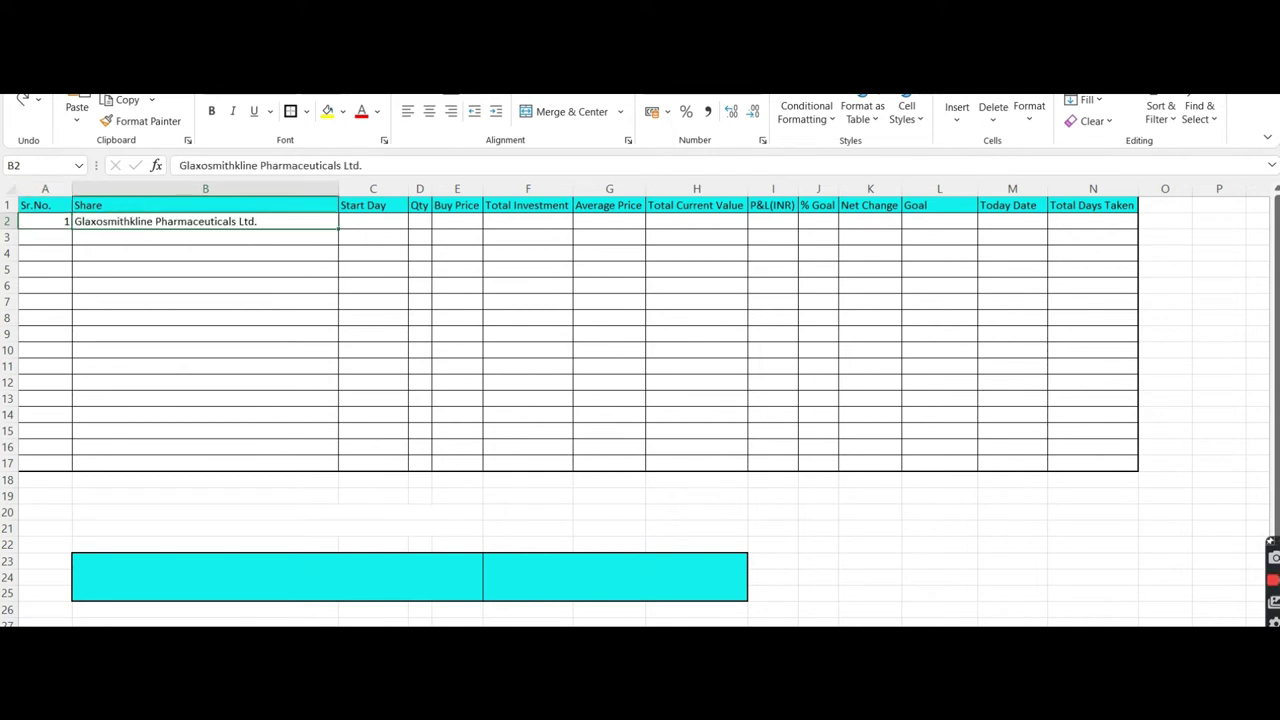
pyautogui.press('Tab')
pyautogui.hotkey('ctrl', 'v')
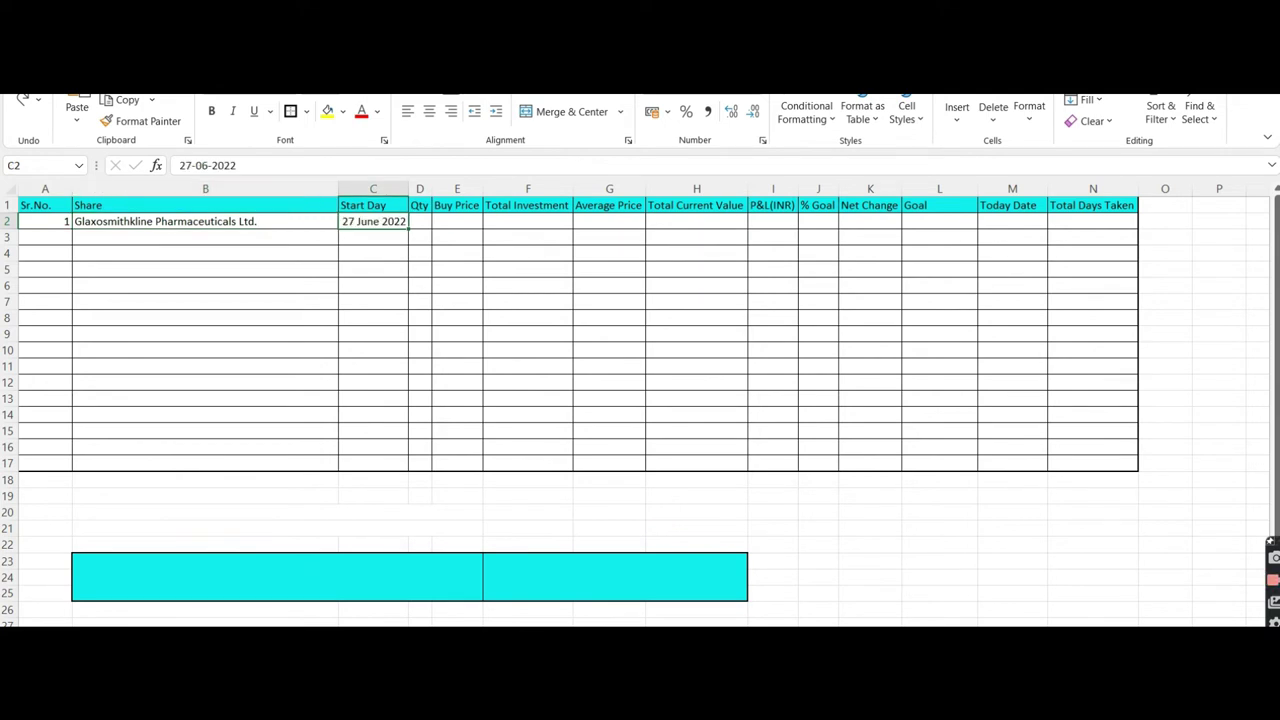
pyautogui.press('Tab')
pyautogui.hotkey('ctrl', 'v')
pyautogui.press('Tab')
pyautogui.hotkey('ctrl', 'v')
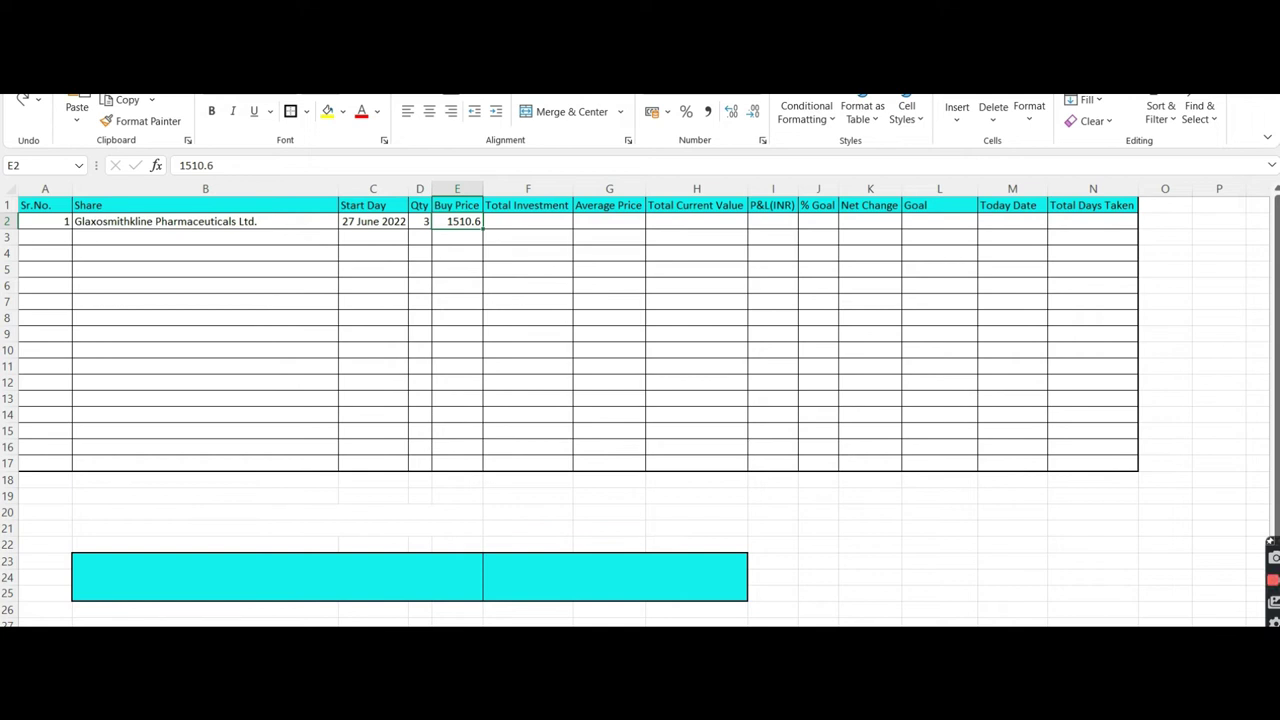
# Fill in row 2's total investment of 4531.8, average price 1512, total current value of 4536 and P&L formula =H2-F2
pyautogui.press('Tab')
pyautogui.hotkey('ctrl', 'v')
pyautogui.press('Tab')
pyautogui.hotkey('ctrl', 'v')
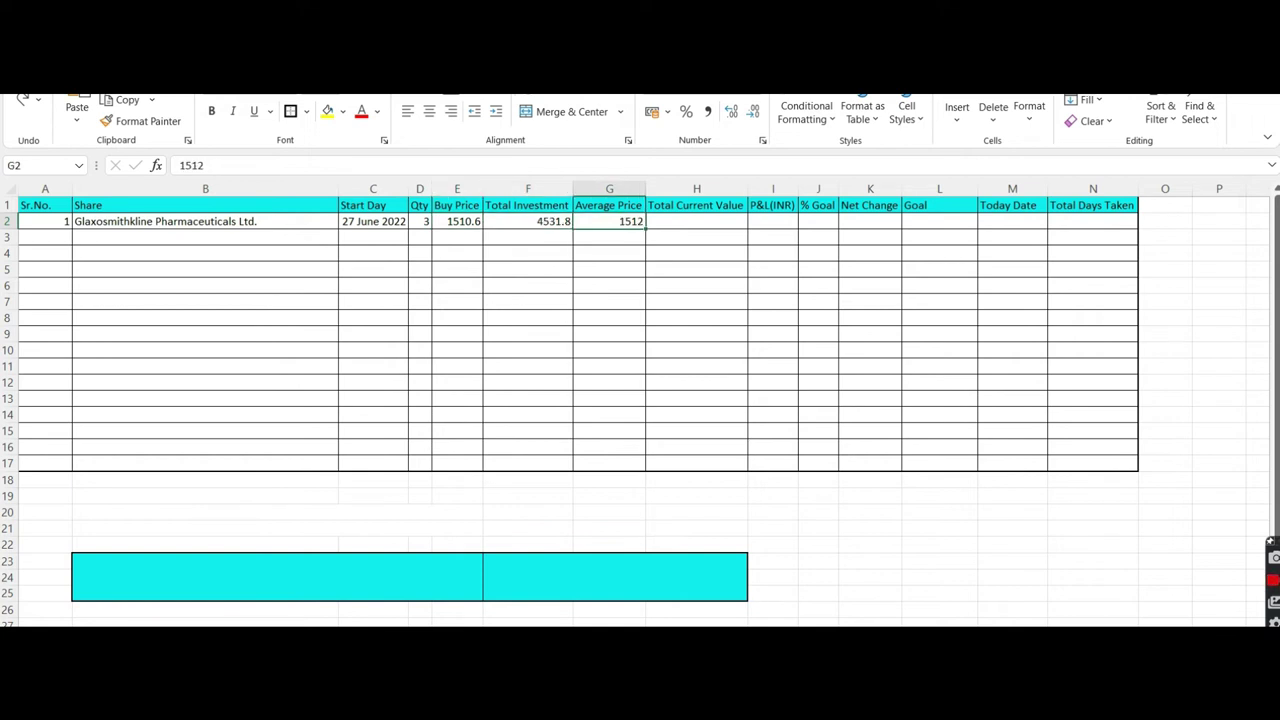
pyautogui.press('Tab')
pyautogui.hotkey('ctrl', 'v')
pyautogui.press('Tab')
pyautogui.hotkey('ctrl', 'v')
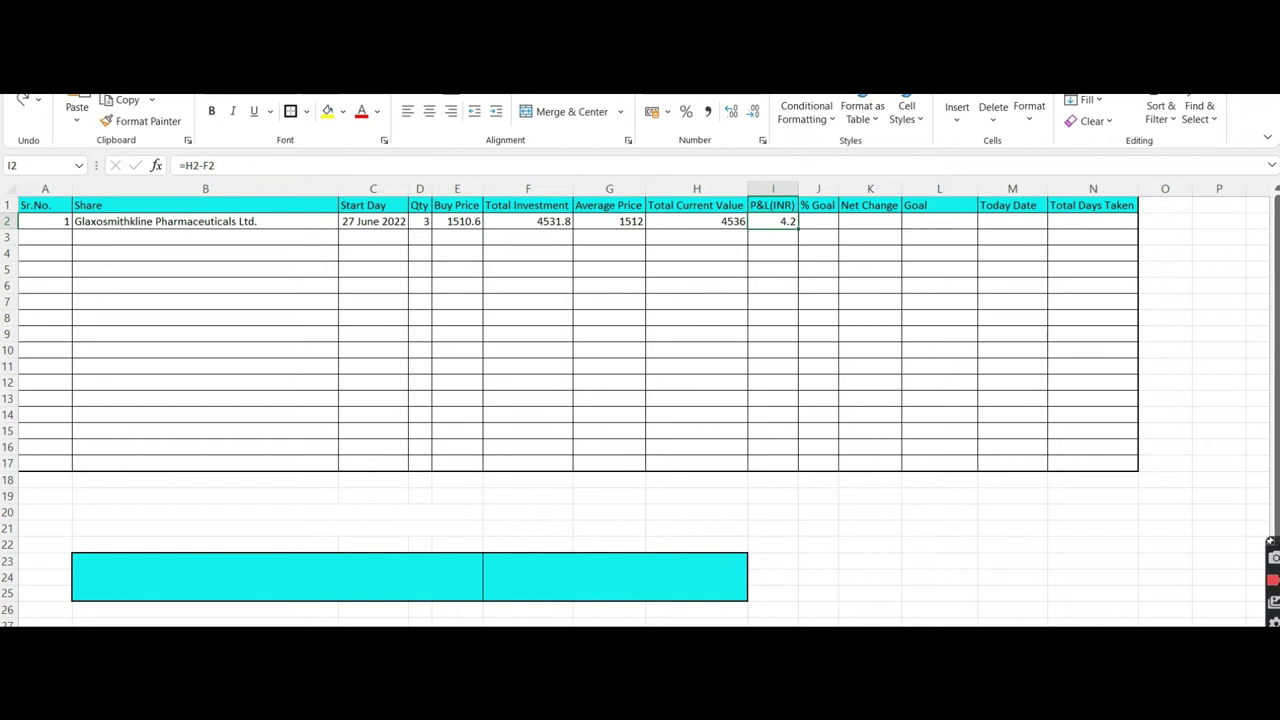
# Set row 2's % Goal to 10%, Net Change to =I2/E2 and Goal to =IF(J2<K2,"10% Done","Yet to achieve")
pyautogui.press('Tab')
pyautogui.hotkey('ctrl', 'v')
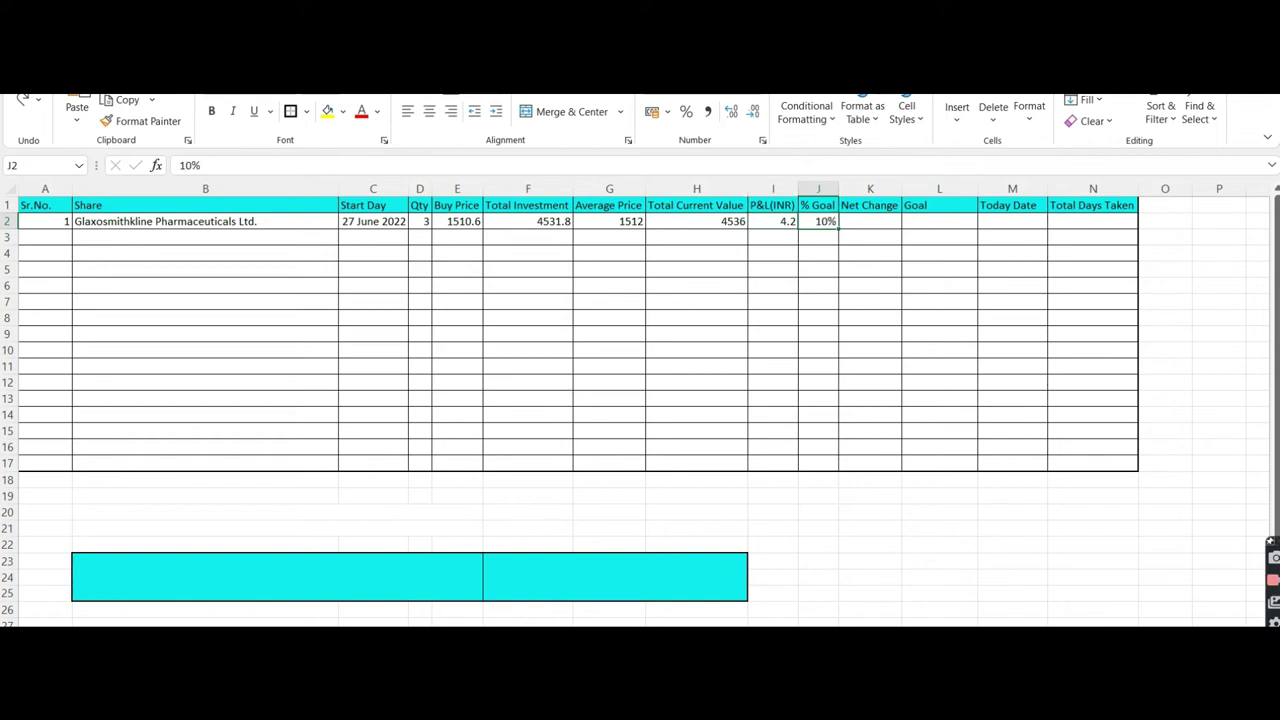
pyautogui.press('Tab')
pyautogui.hotkey('ctrl', 'v')
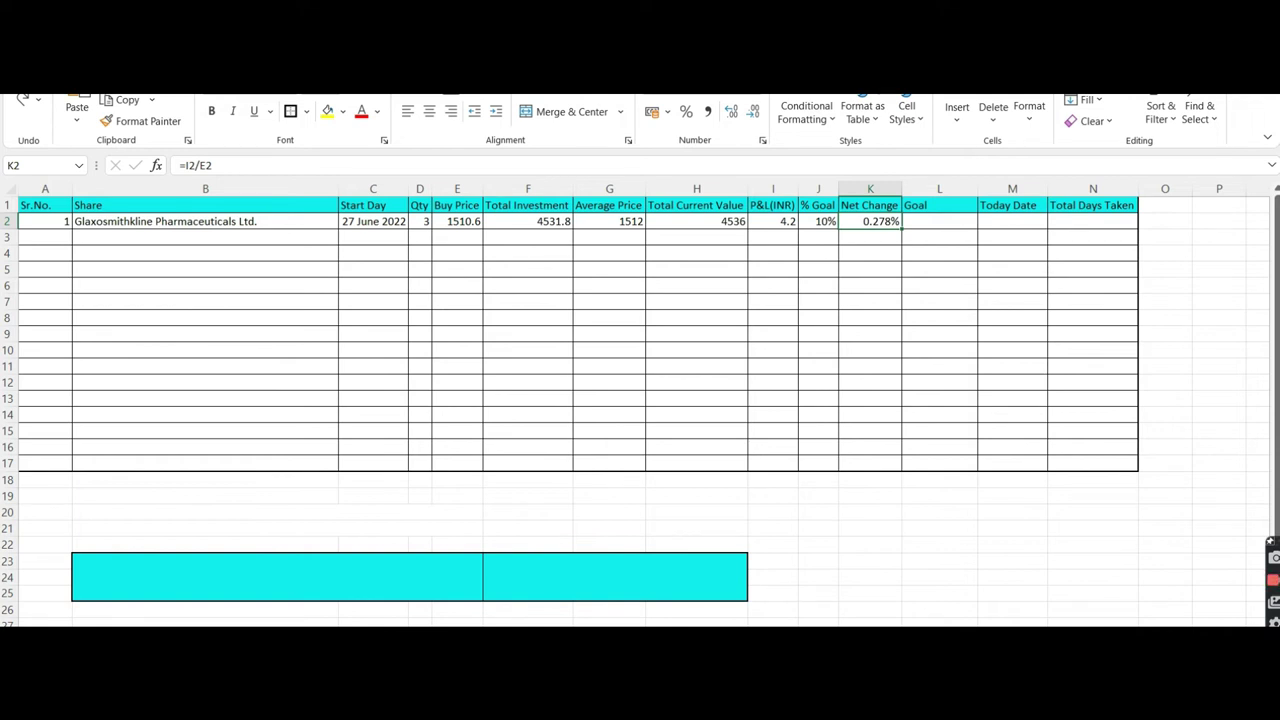
pyautogui.press('Tab')
pyautogui.hotkey('ctrl', 'v')
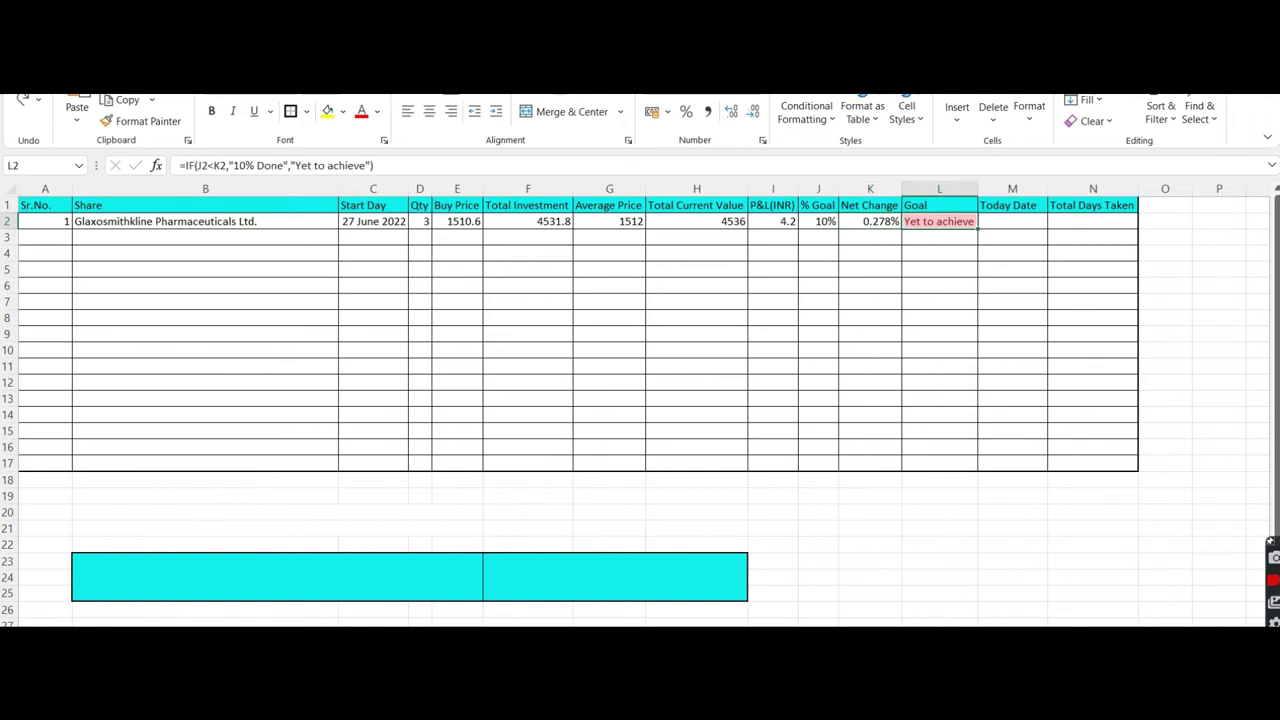
# Enter =TODAY() as row 2's Today Date and =M2-C2 as its Total Days Taken
pyautogui.press('Tab')
pyautogui.hotkey('ctrl', 'v')
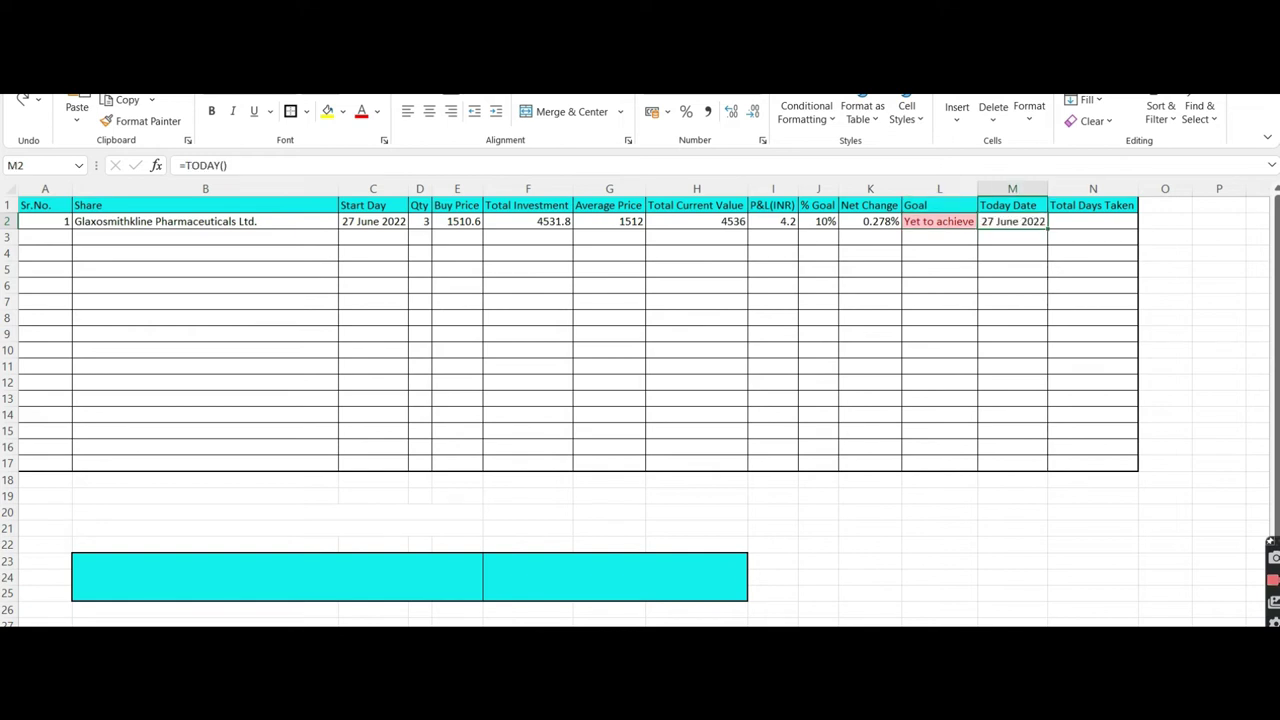
pyautogui.press('Tab')
pyautogui.hotkey('ctrl', 'v')
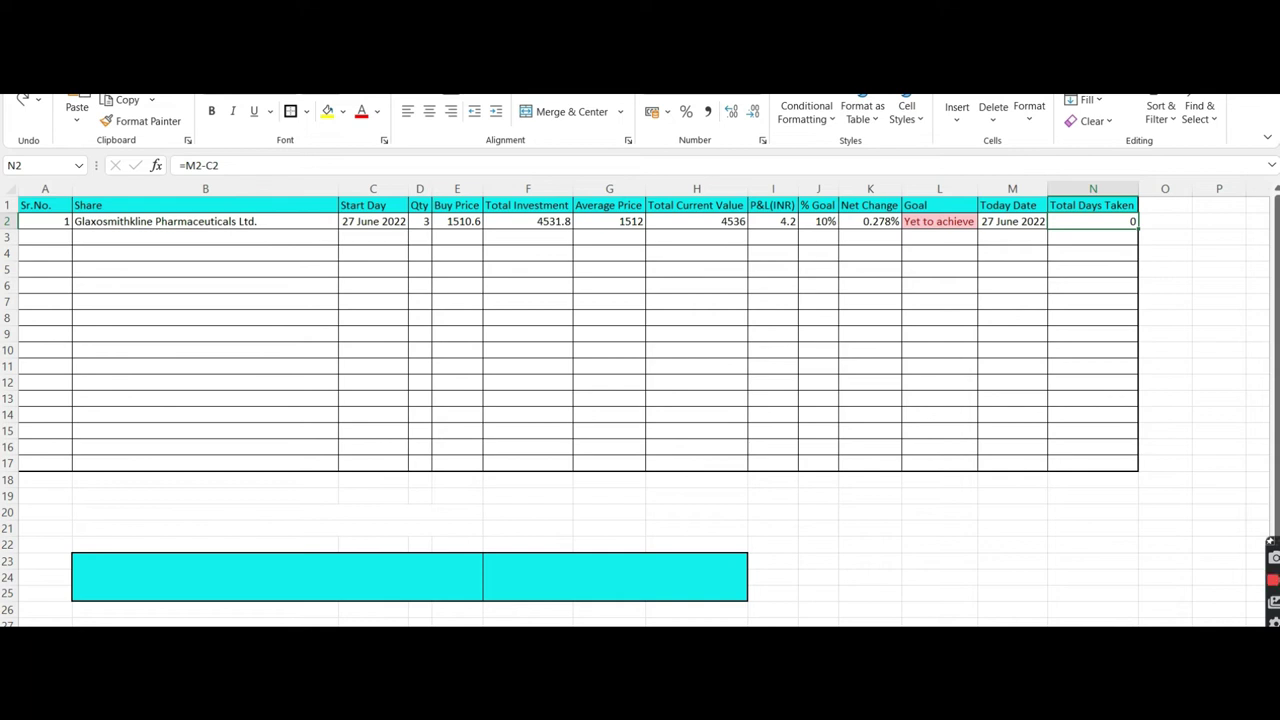
# Start row 3 with serial number 2, Gujarat Narmada Valley Fertilizers and Chemicals Ltd., start day 27 June 2022, quantity 3 and buy price 591
pyautogui.press('Return')
pyautogui.hotkey('ctrl', 'v')
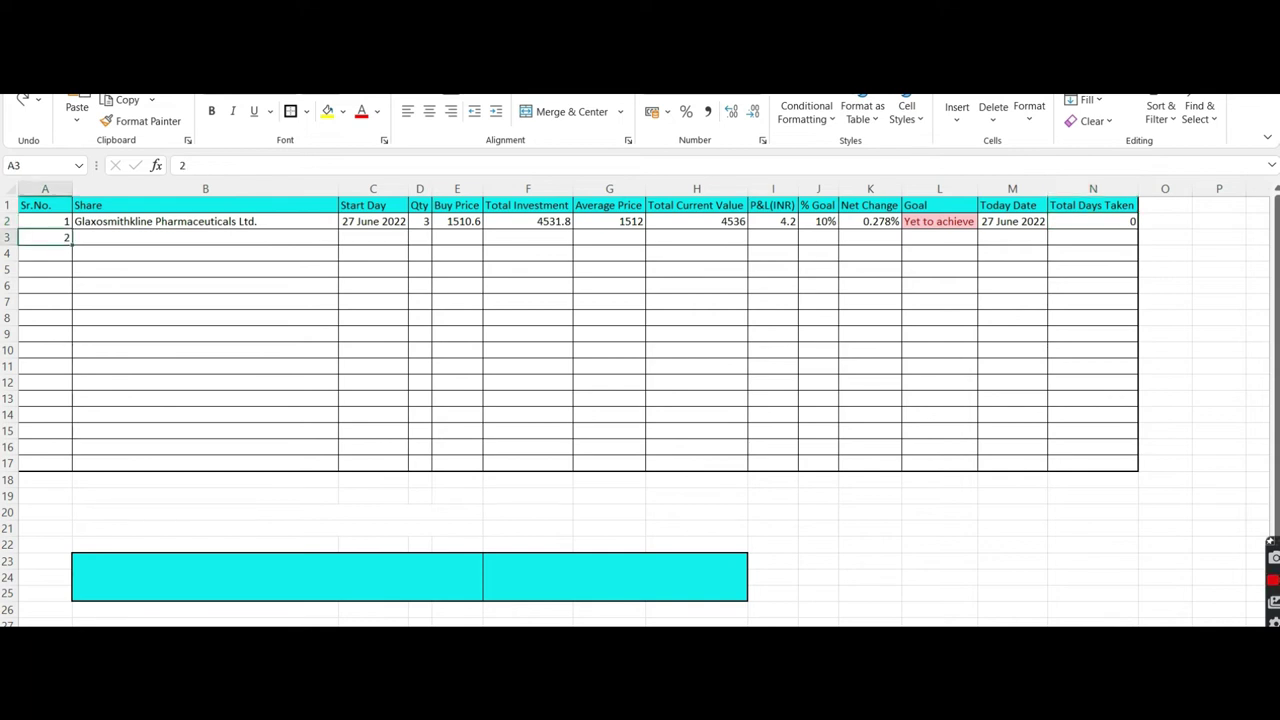
pyautogui.press('Tab')
pyautogui.hotkey('ctrl', 'v')
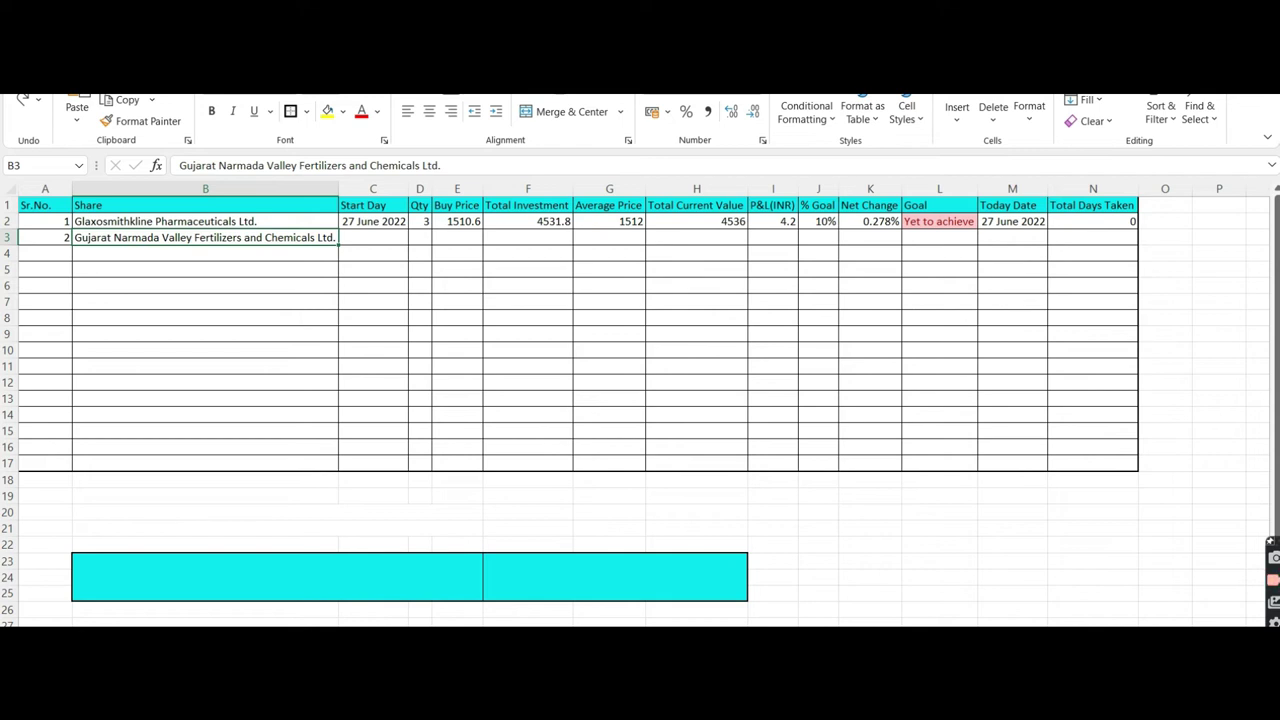
pyautogui.press('Tab')
pyautogui.hotkey('ctrl', 'v')
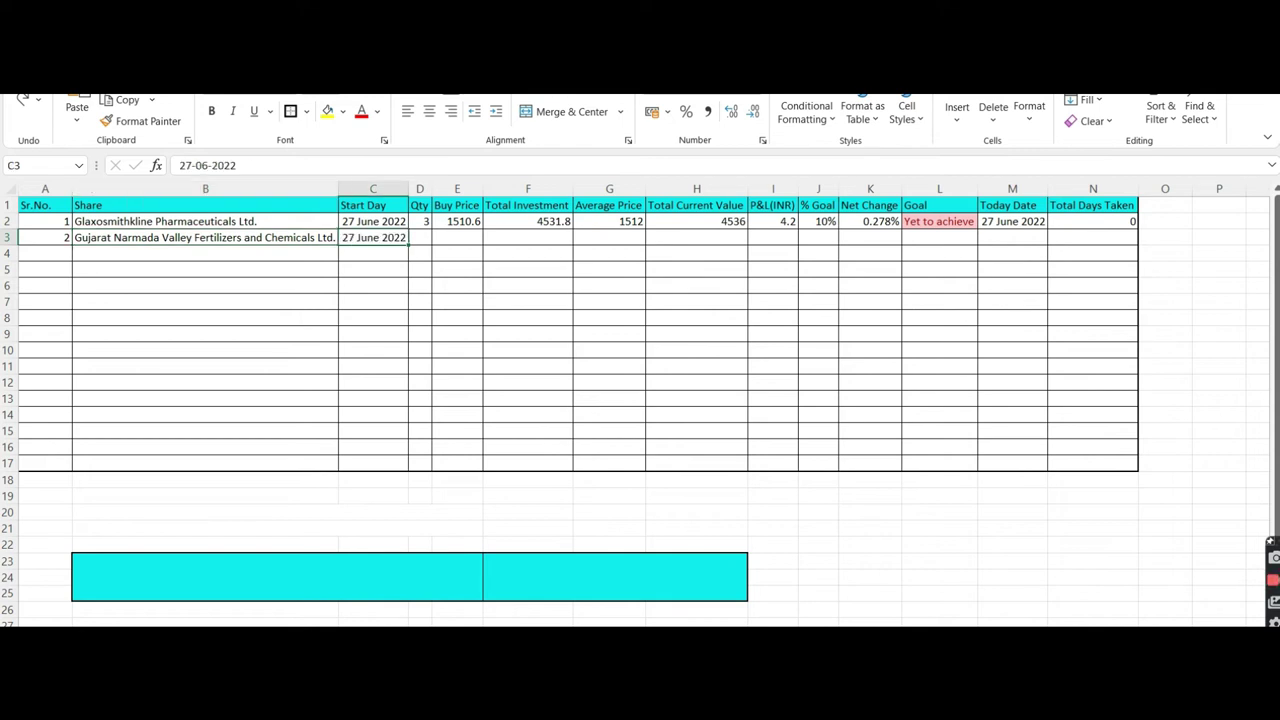
pyautogui.press('Tab')
pyautogui.write('3')
pyautogui.press('Tab')
pyautogui.hotkey('ctrl', 'v')
# Fill in row 3's total investment, average price 593.6, total current value and P&L
pyautogui.press('Tab')
pyautogui.hotkey('ctrl', 'd')
pyautogui.press('Tab')
pyautogui.hotkey('ctrl', 'd')
pyautogui.press('Tab')
pyautogui.hotkey('ctrl', 'd')
pyautogui.press('Tab')
pyautogui.hotkey('ctrl', 'd')
# Complete row 3 with a 10% goal, the Net Change, Goal and Today Date formulas, and =M3-C3 for Total Days Taken
pyautogui.press('Tab')
pyautogui.hotkey('ctrl', 'd')
pyautogui.press('Tab')
pyautogui.hotkey('ctrl', 'd')
pyautogui.press('Tab')
pyautogui.hotkey('ctrl', 'd')
pyautogui.press('Tab')
pyautogui.hotkey('ctrl', 'd')
pyautogui.press('Tab')
pyautogui.hotkey('ctrl', 'd')
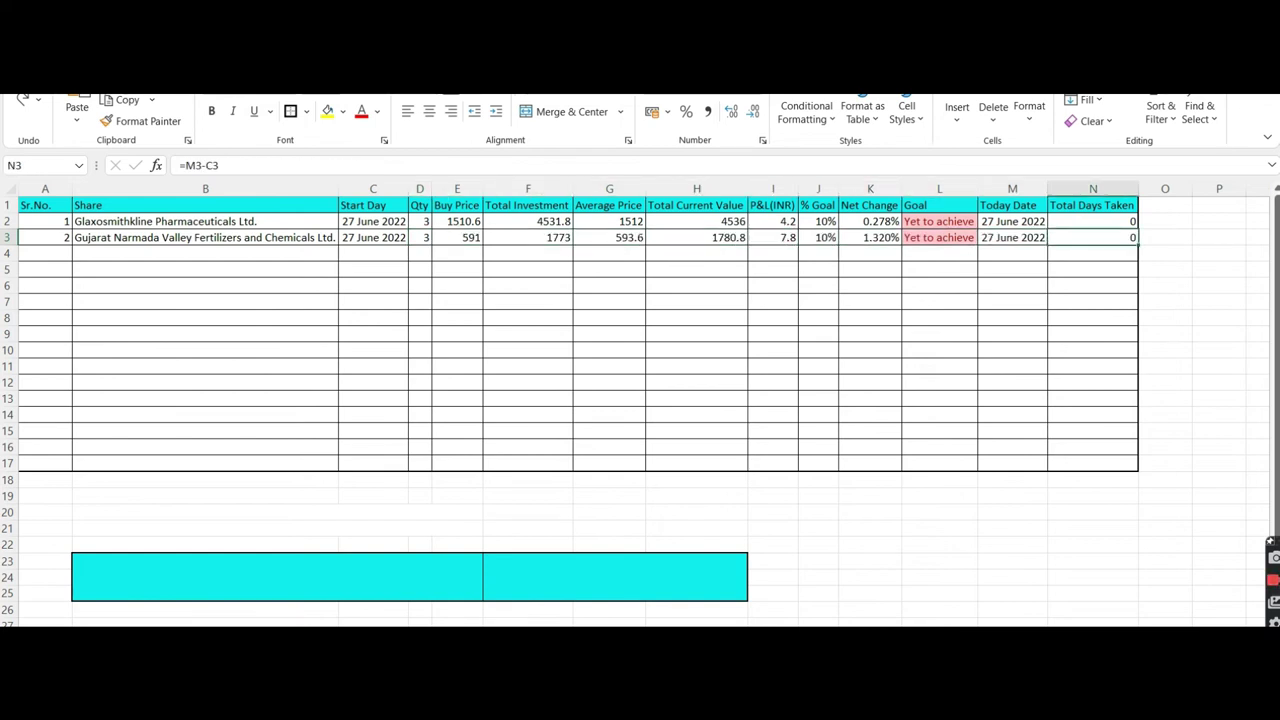
# Start row 4 with serial number 3, Jyothy Labs Ltd., start day 27 June 2022, quantity 3 and buy price 153.95
pyautogui.press('Return')
pyautogui.write('3')
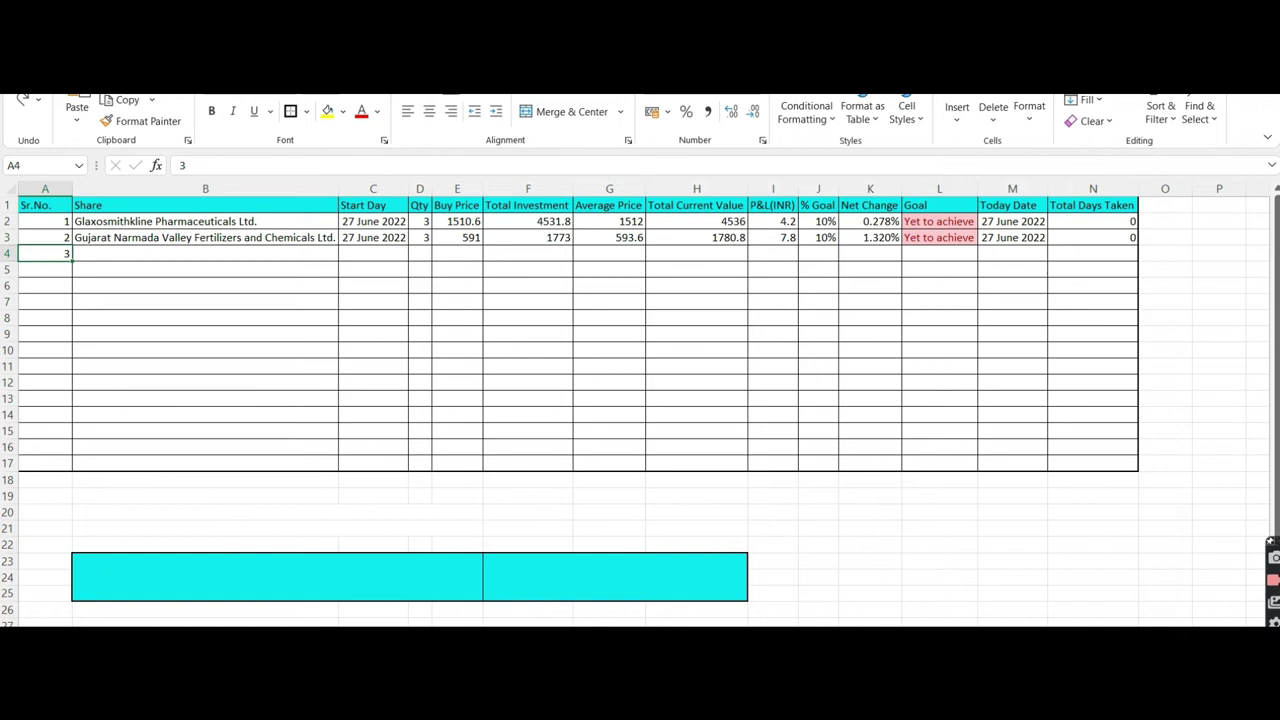
pyautogui.press('Tab')
pyautogui.write('Jyothy Labs Ltd.')
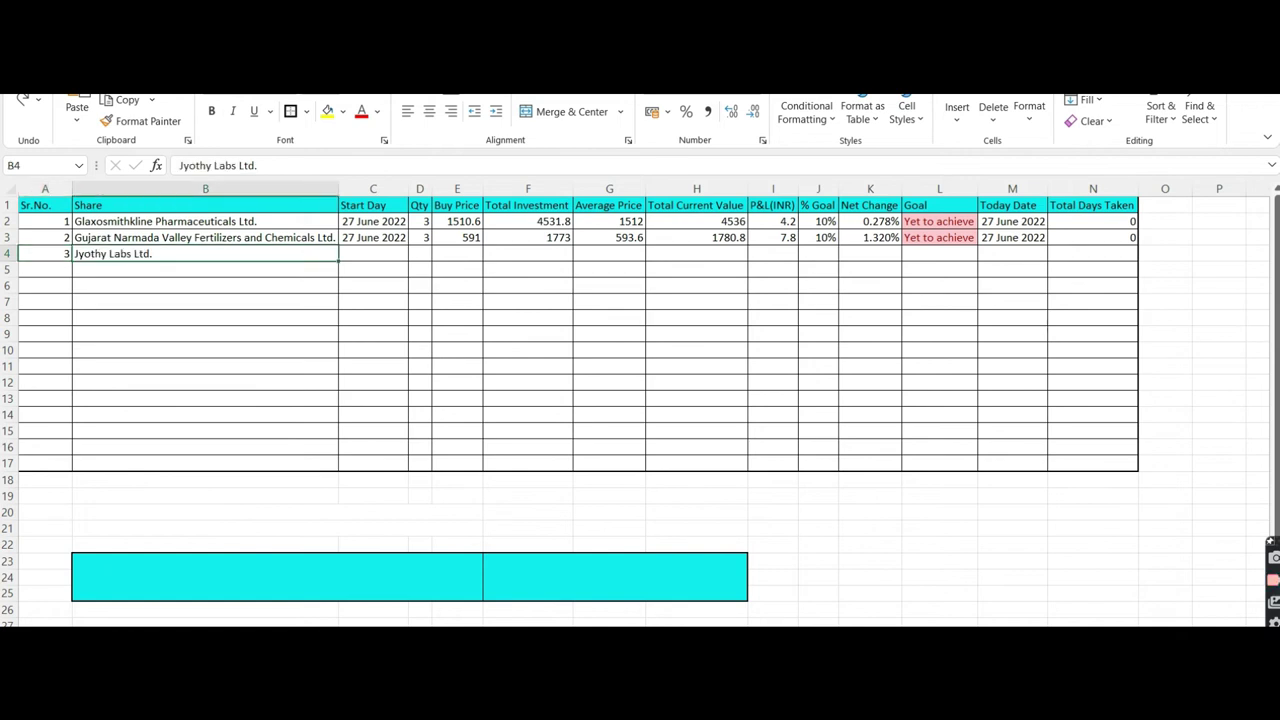
pyautogui.press('Tab')
pyautogui.write('27 June 2022')
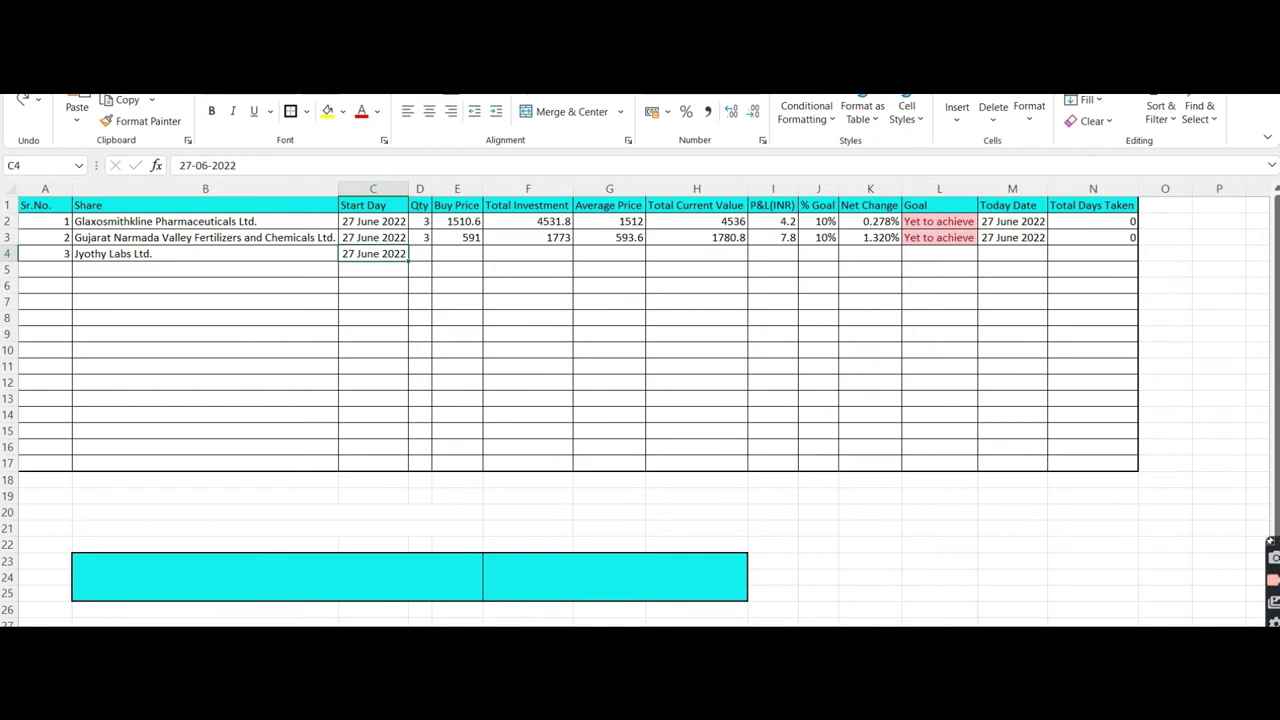
pyautogui.press('Tab')
pyautogui.write('3')
pyautogui.press('Tab')
pyautogui.hotkey('ctrl', 'v')
# Fill in row 4's total investment of 461.85, average price 154.1 and total current value formula =G4*D4
pyautogui.press('Tab')
pyautogui.hotkey('ctrl', 'v')
pyautogui.press('Tab')
pyautogui.hotkey('ctrl', 'v')
pyautogui.press('Tab')
pyautogui.hotkey('ctrl', 'v')
pyautogui.press('Tab')
pyautogui.hotkey('ctrl', 'v')
pyautogui.press('Tab')
pyautogui.hotkey('ctrl', 'v')
pyautogui.press('Tab')
pyautogui.hotkey('ctrl', 'v')
pyautogui.press('Tab')
pyautogui.hotkey('ctrl', 'v')
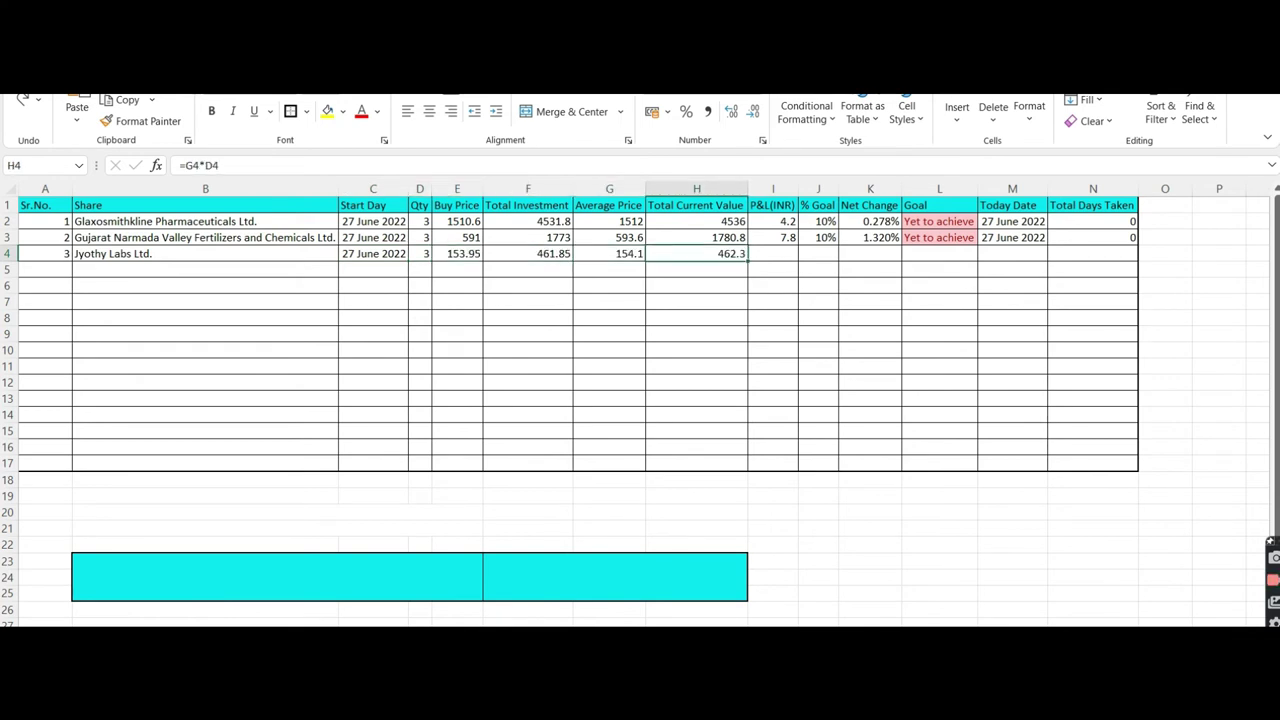
# Complete row 4 from P&L through Total Days Taken, with a 10% goal and =M4-C4 for the days taken
pyautogui.press('Tab')
pyautogui.hotkey('ctrl', 'v')
pyautogui.press('Tab')
pyautogui.hotkey('ctrl', 'v')
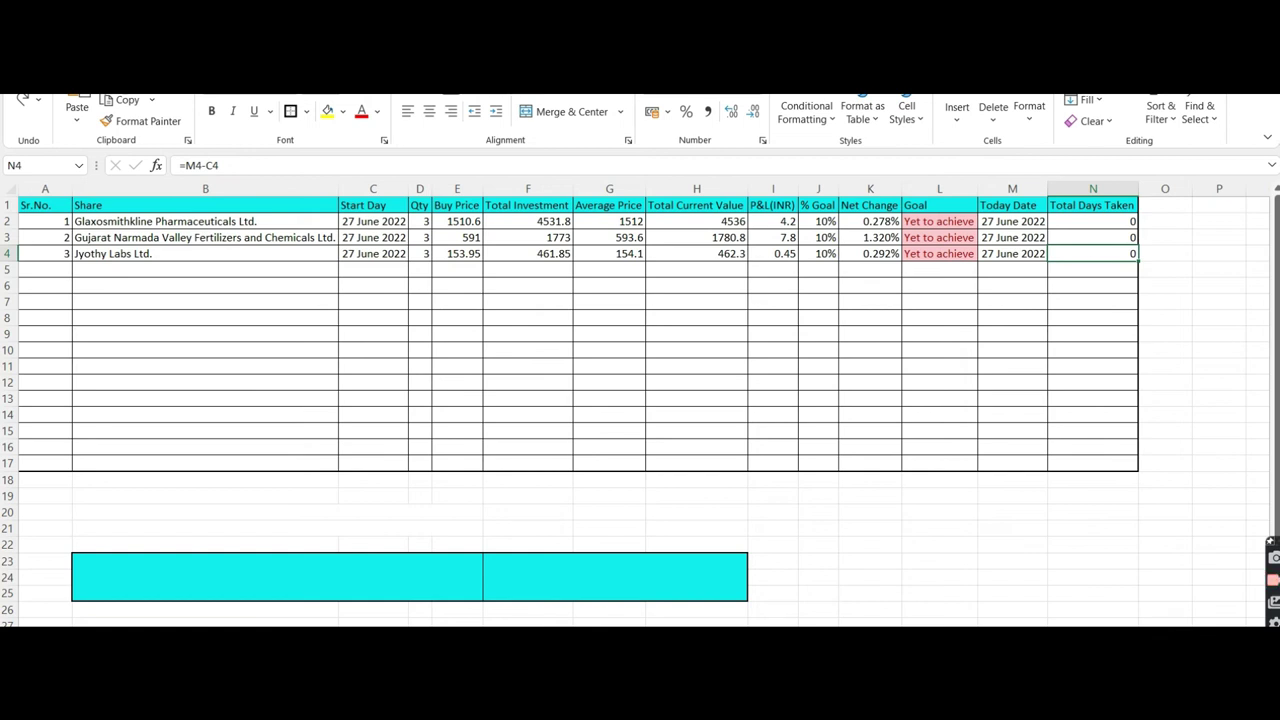
# Enter serial number 4 in cell A5 for the next share
pyautogui.click(45, 269)
pyautogui.write('4')
pyautogui.hotkey('ctrl', 'Return')
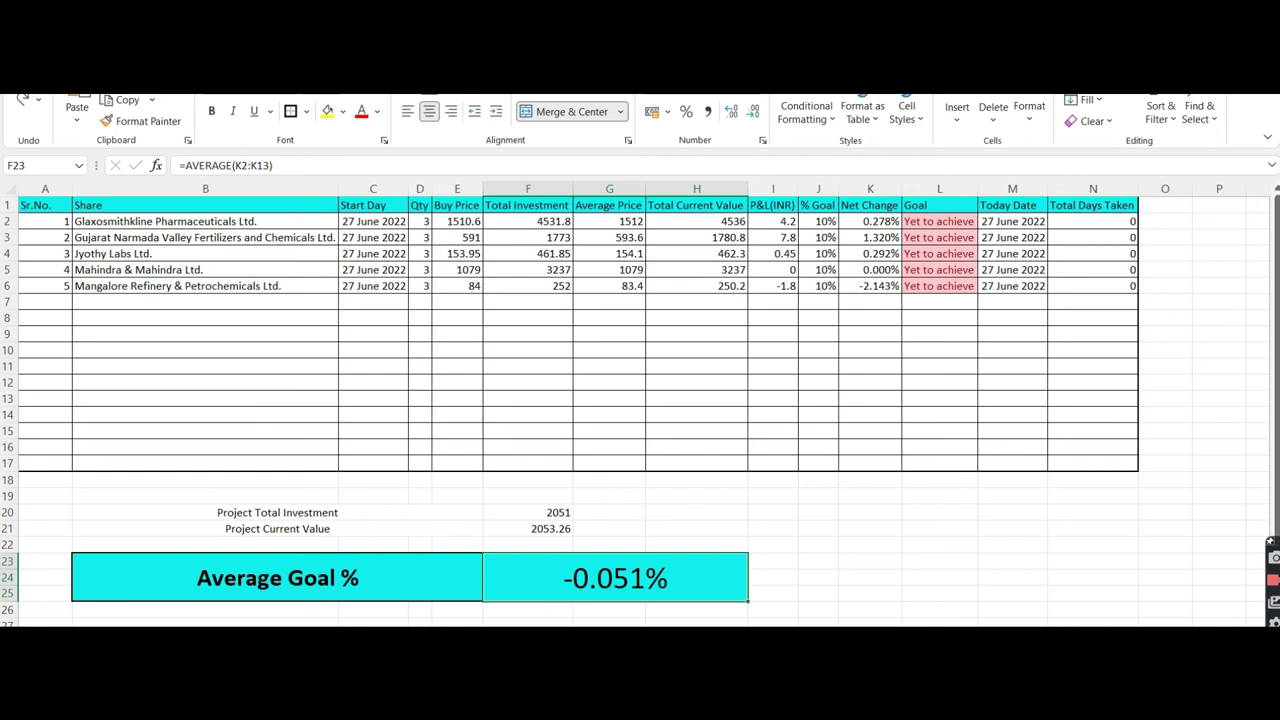
# Switch to the browser showing the brokerage account's Positions page
pyautogui.hotkey('alt', 'Tab')
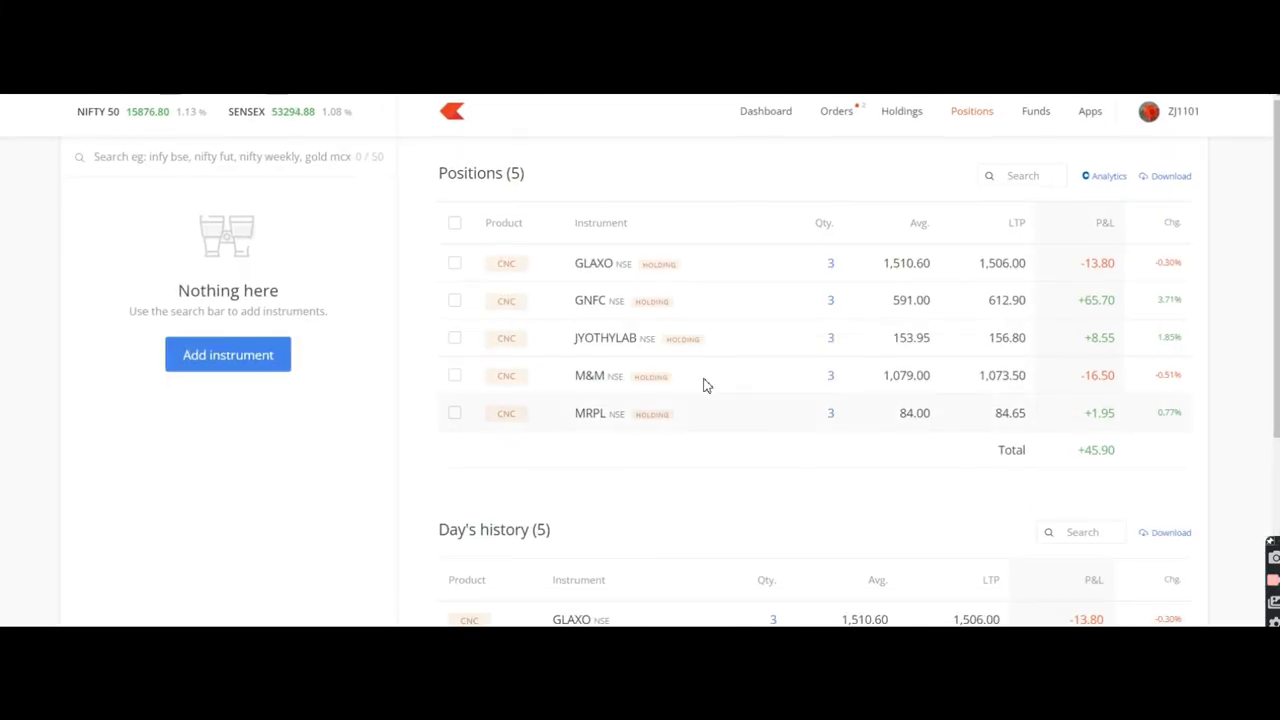